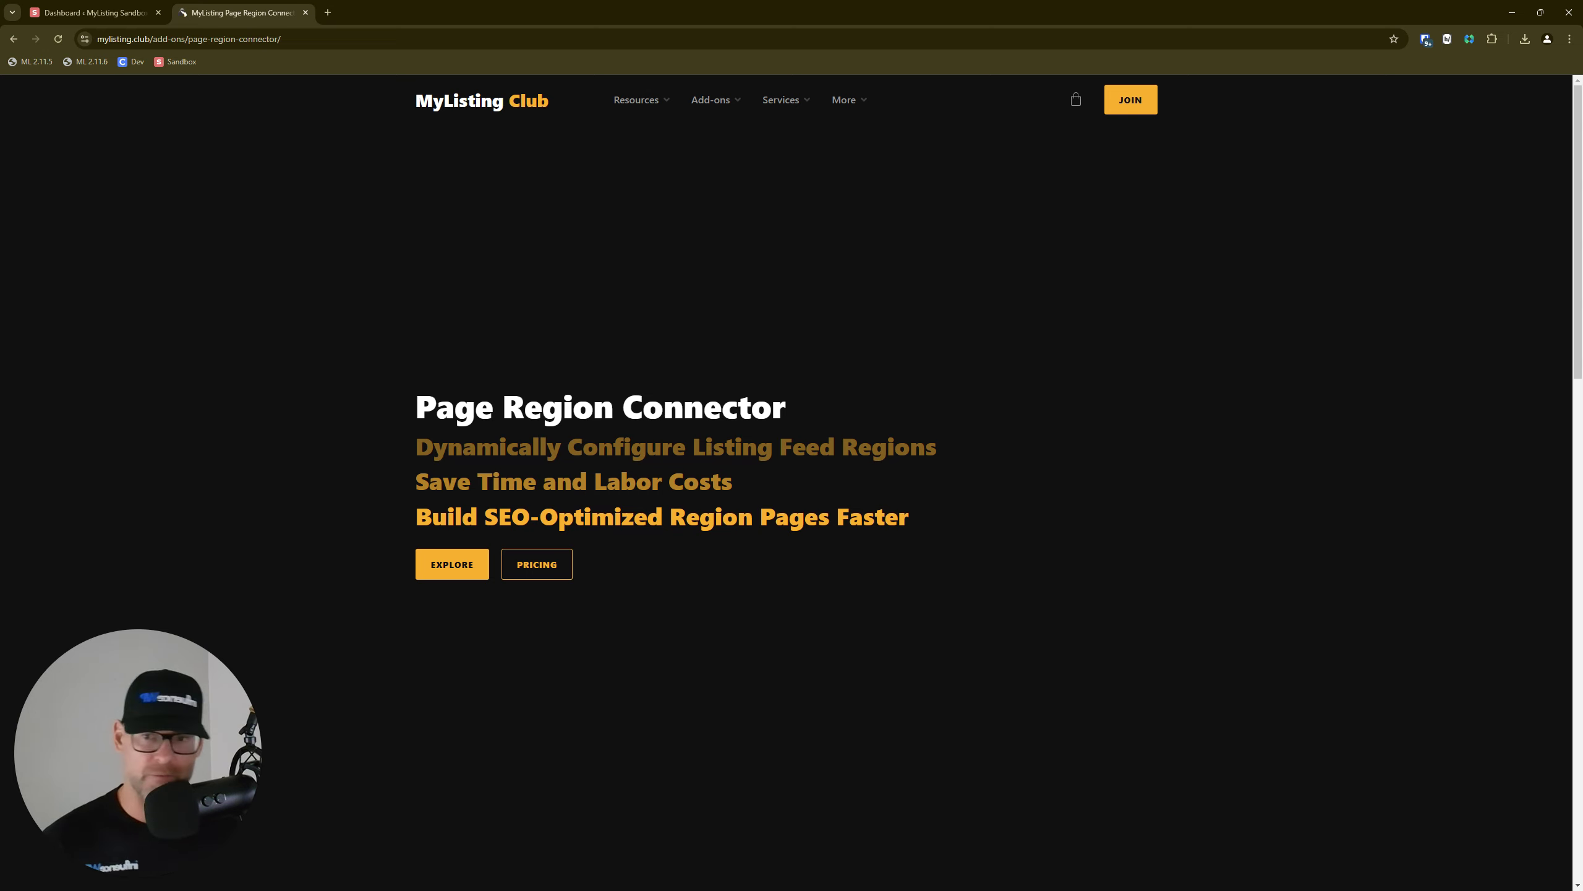
# Step: Review the Page Region Connector product page and read each of its three FAQ answers
pyautogui.scroll(-5, 541, 236)
pyautogui.scroll(-1, 542, 237)
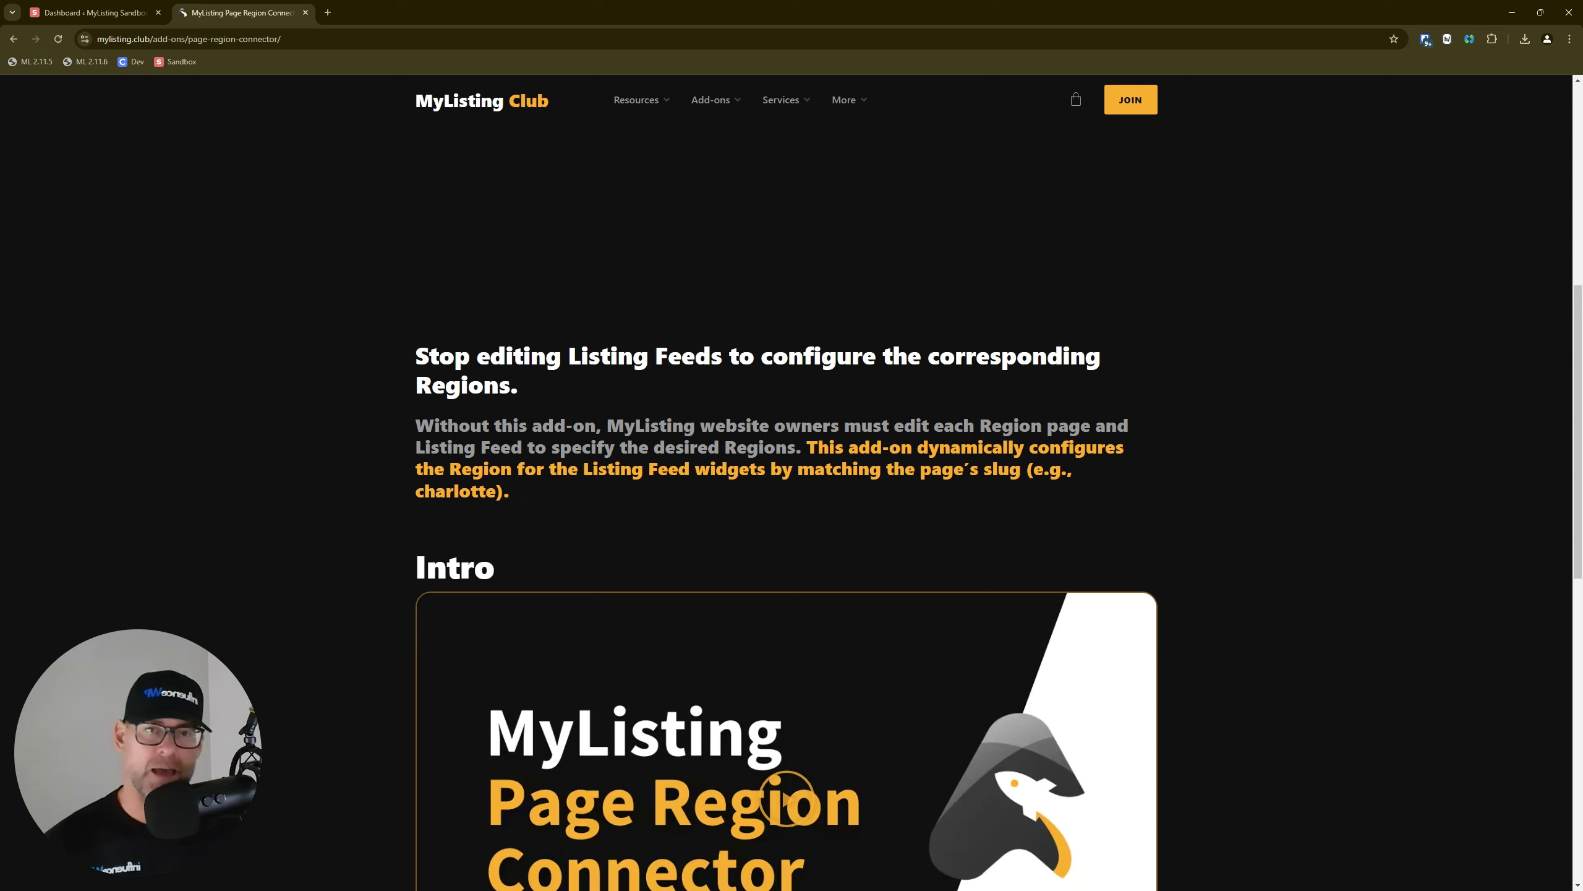
pyautogui.scroll(-12, 785, 437)
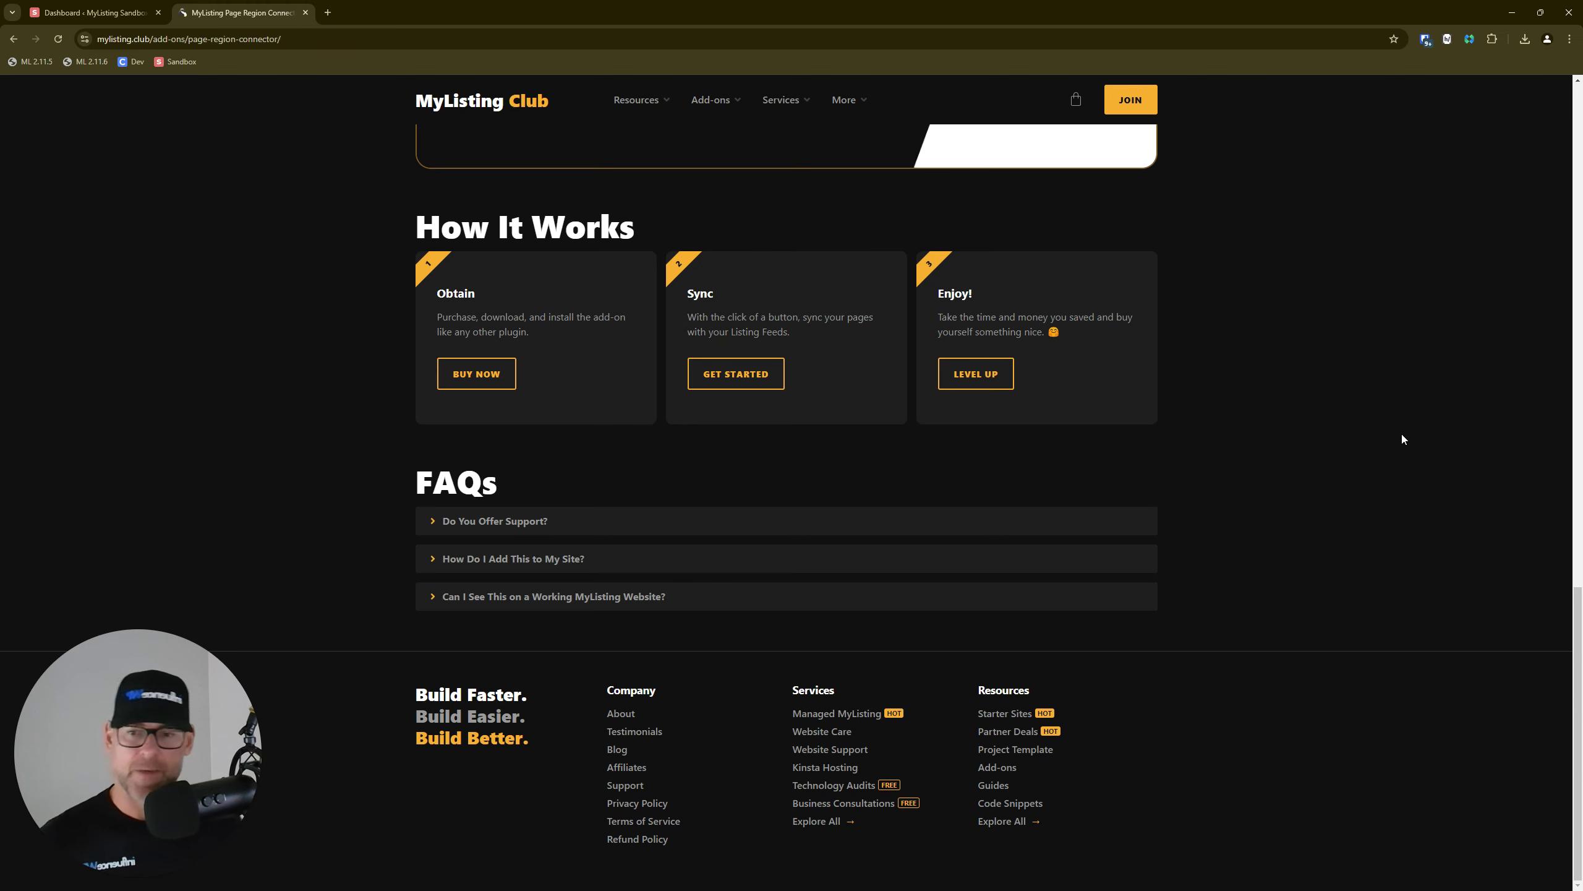
pyautogui.click(540, 526)
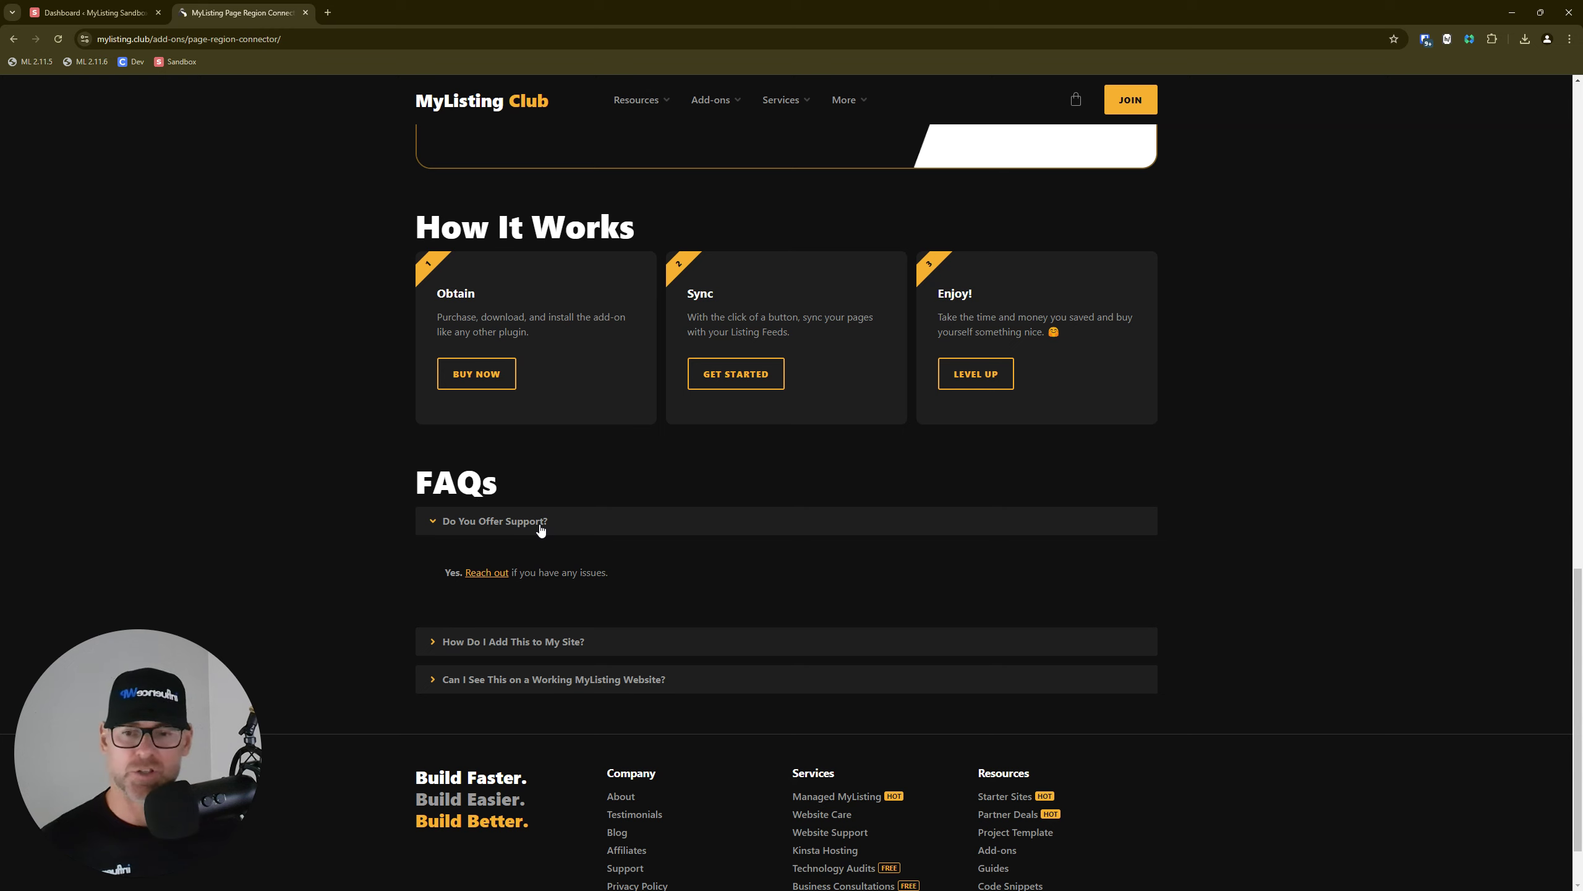
pyautogui.click(572, 647)
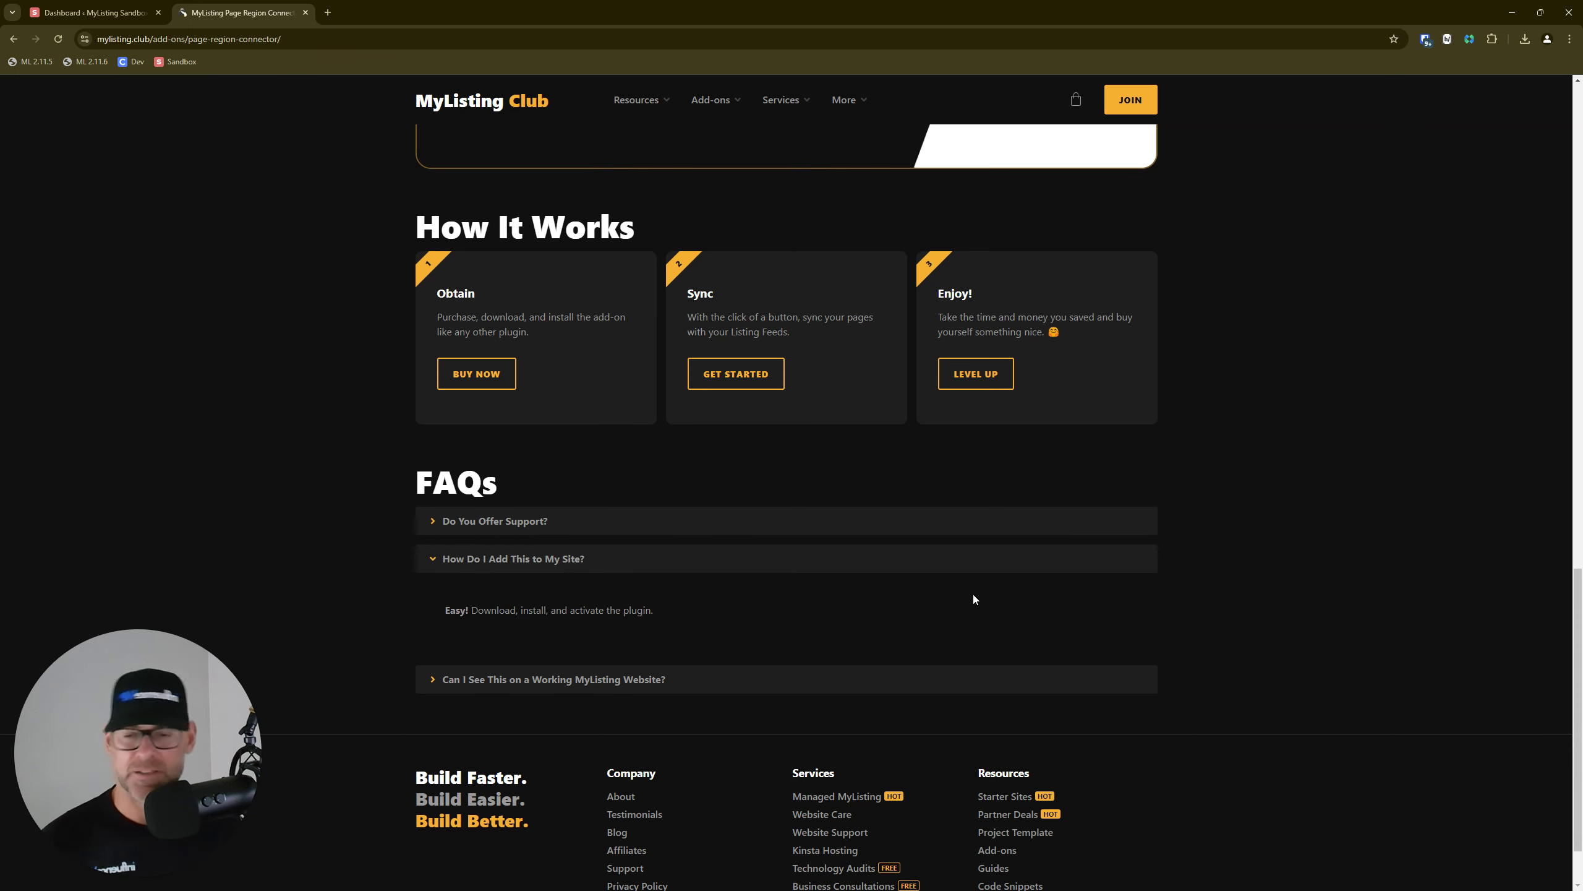
pyautogui.click(667, 679)
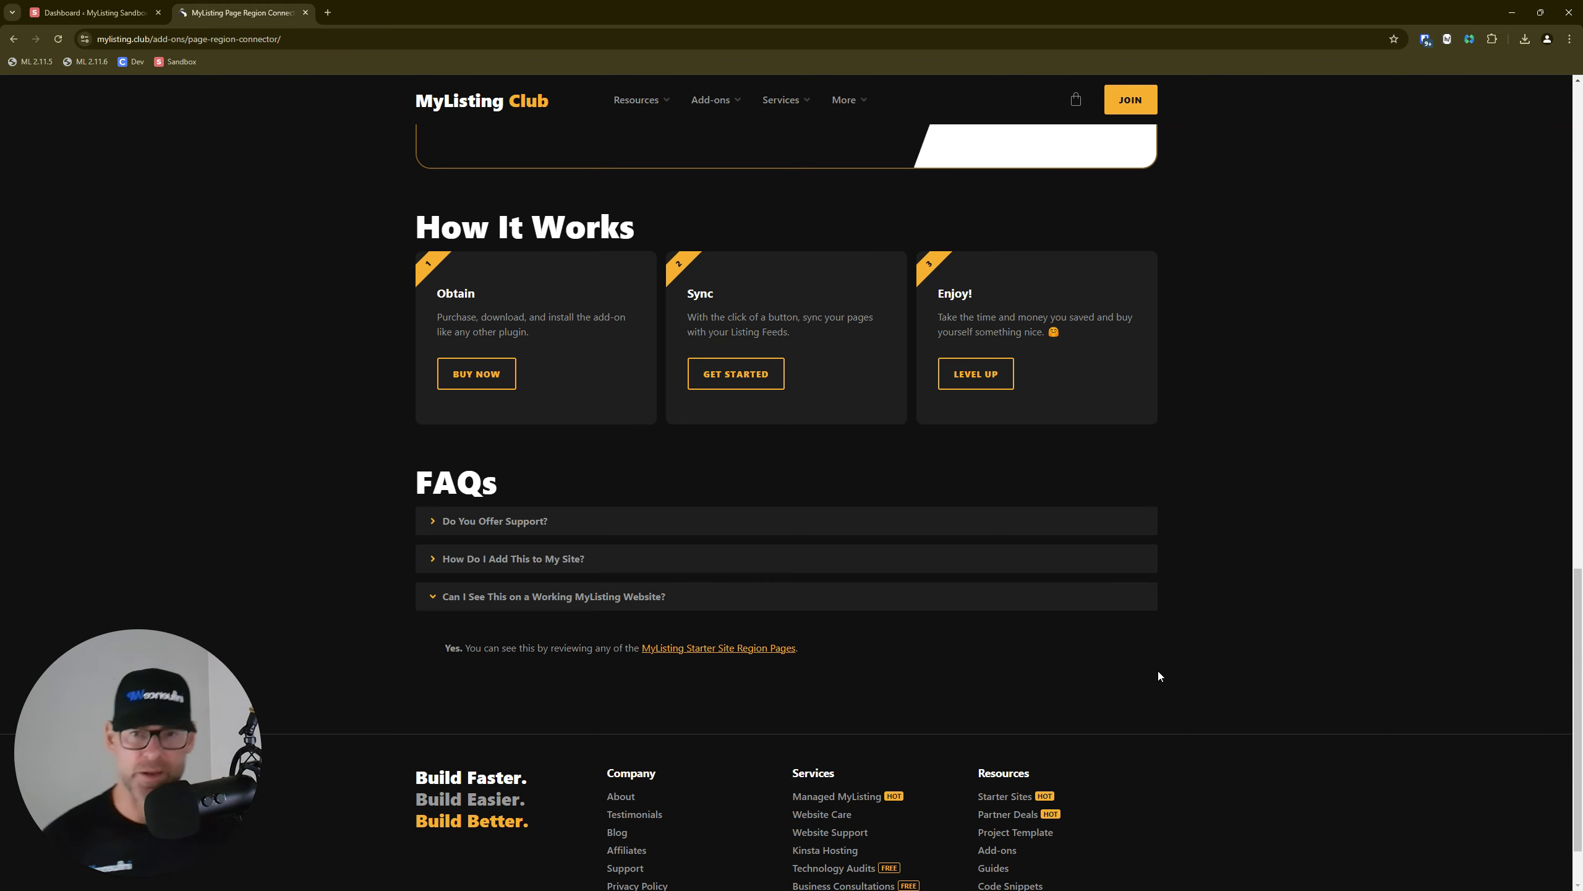
pyautogui.scroll(10, 696, 537)
pyautogui.scroll(8, 669, 577)
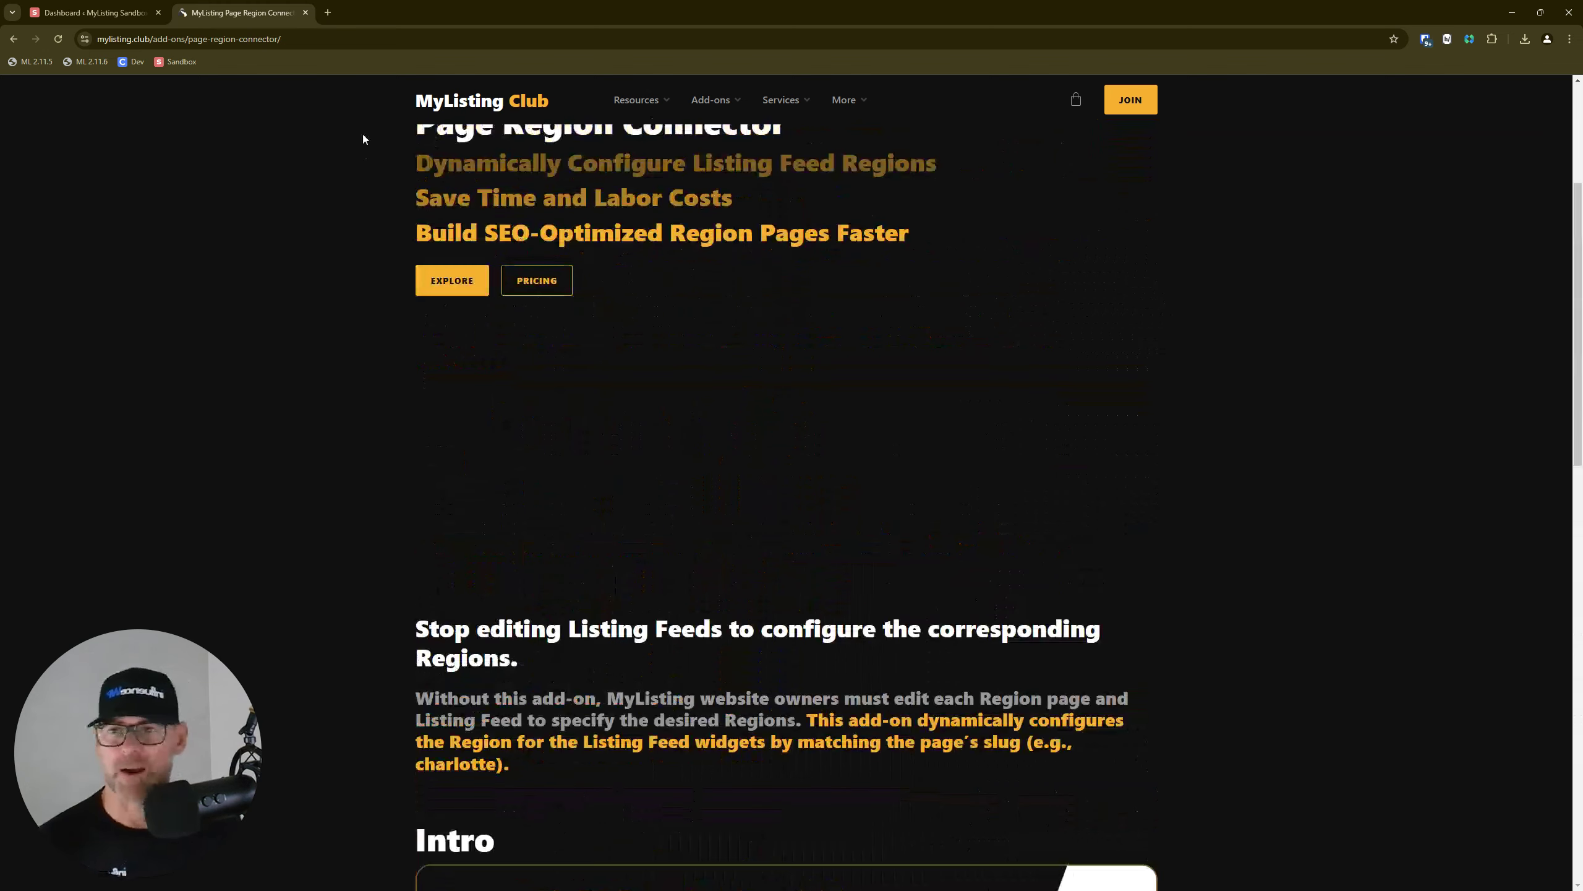
# Step: Close the add-on's product page and open the page for adding a new plugin in the MyListing Sandbox admin
pyautogui.click(305, 12)
pyautogui.moveTo(113, 848)
pyautogui.click(105, 877)
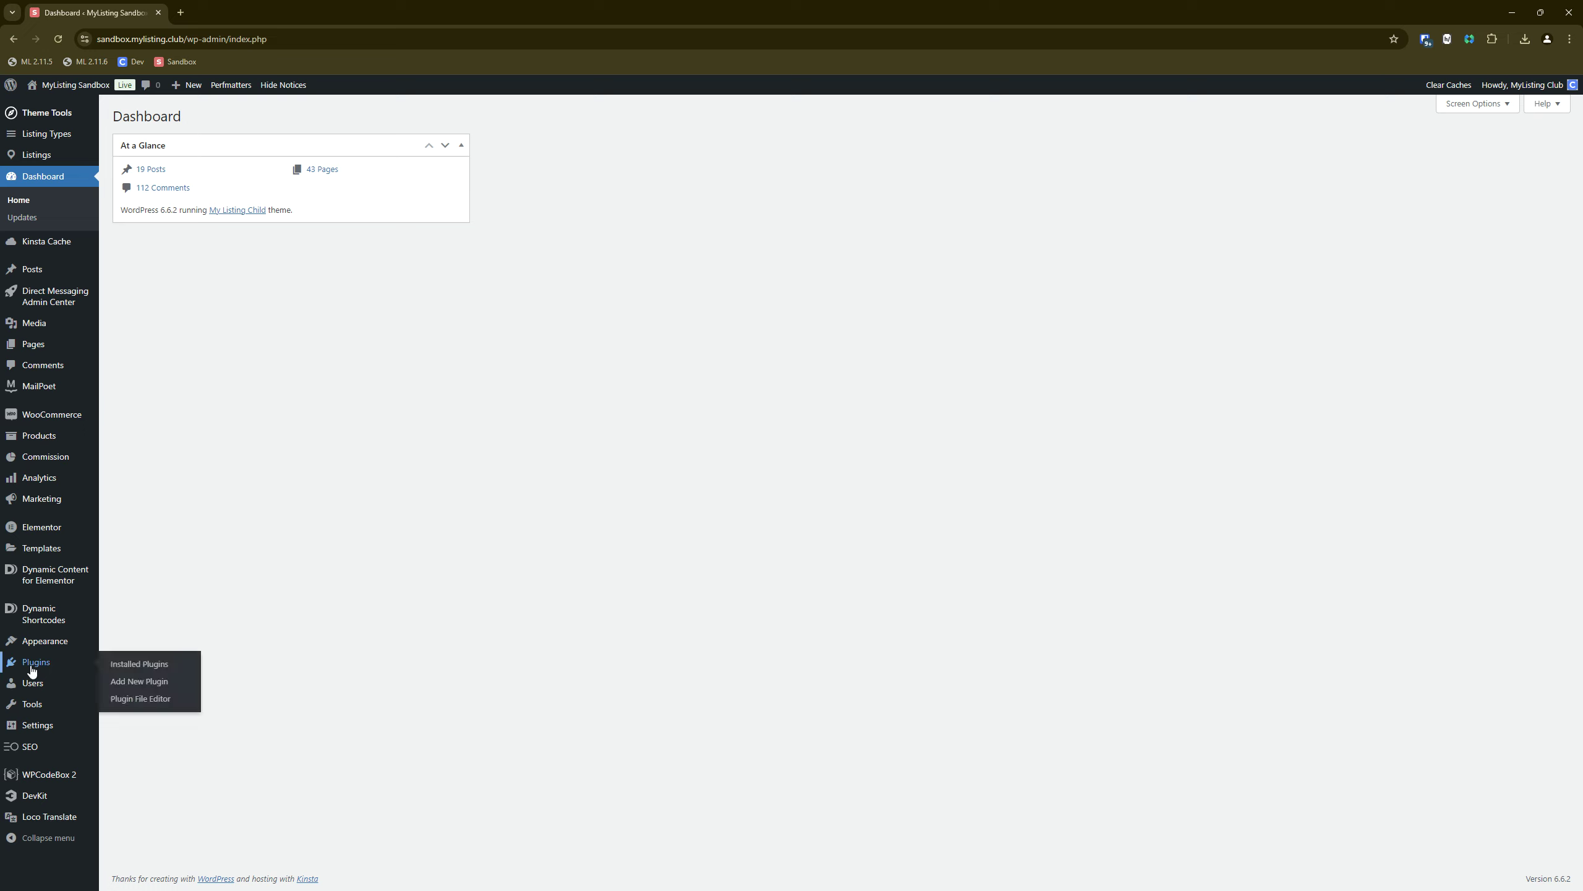
pyautogui.click(137, 682)
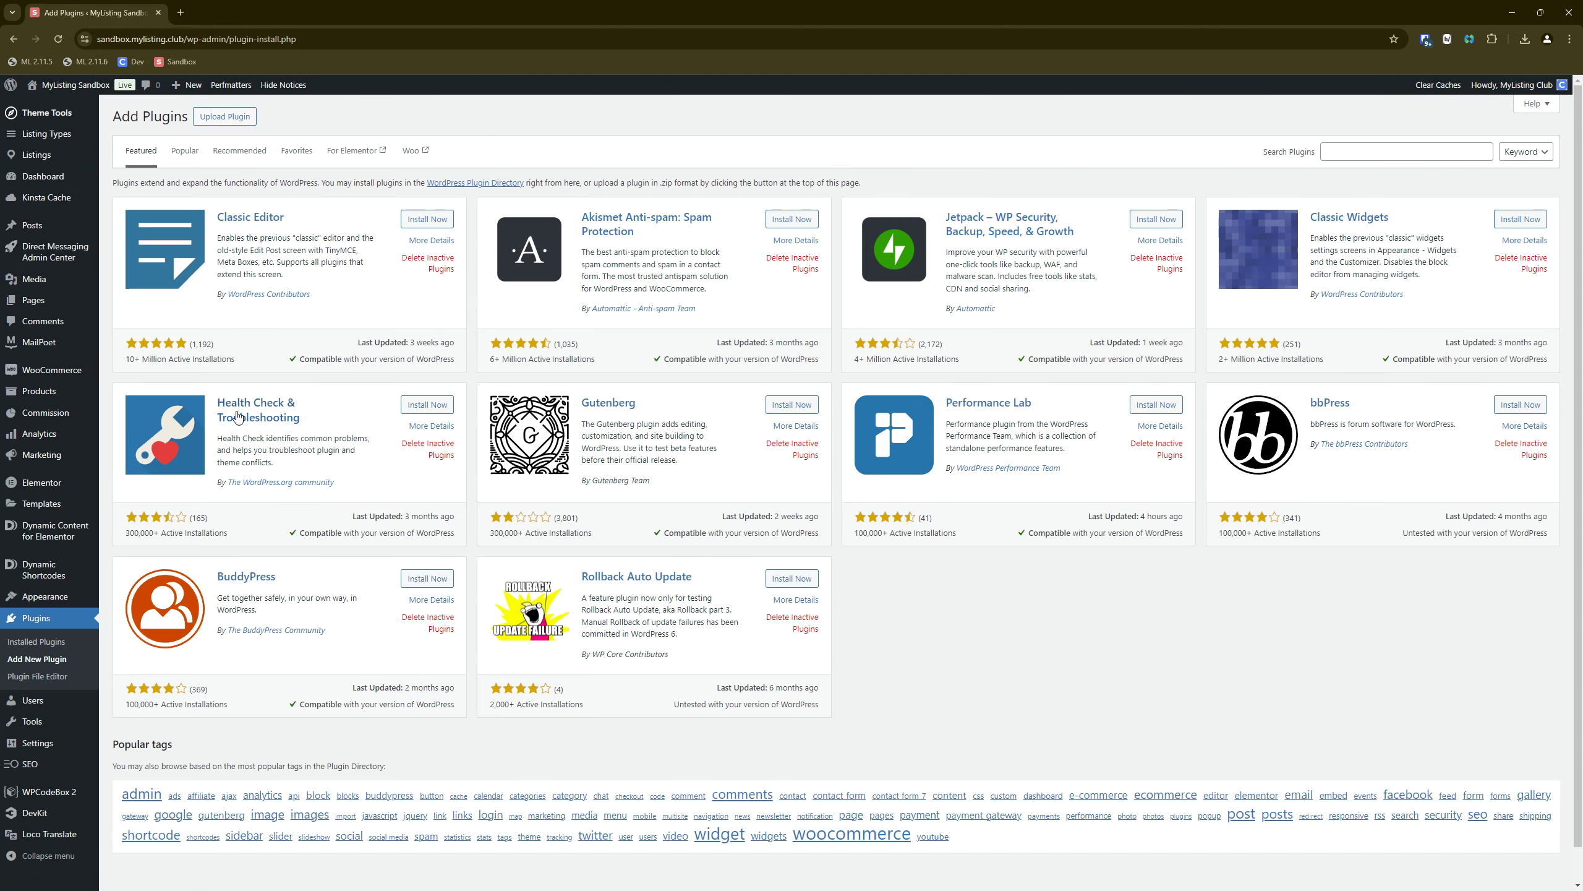
# Step: Upload, install and activate the page-region-connector-1.0.0 zip from Downloads, and open the Page Region Connector settings
pyautogui.click(223, 119)
pyautogui.click(756, 229)
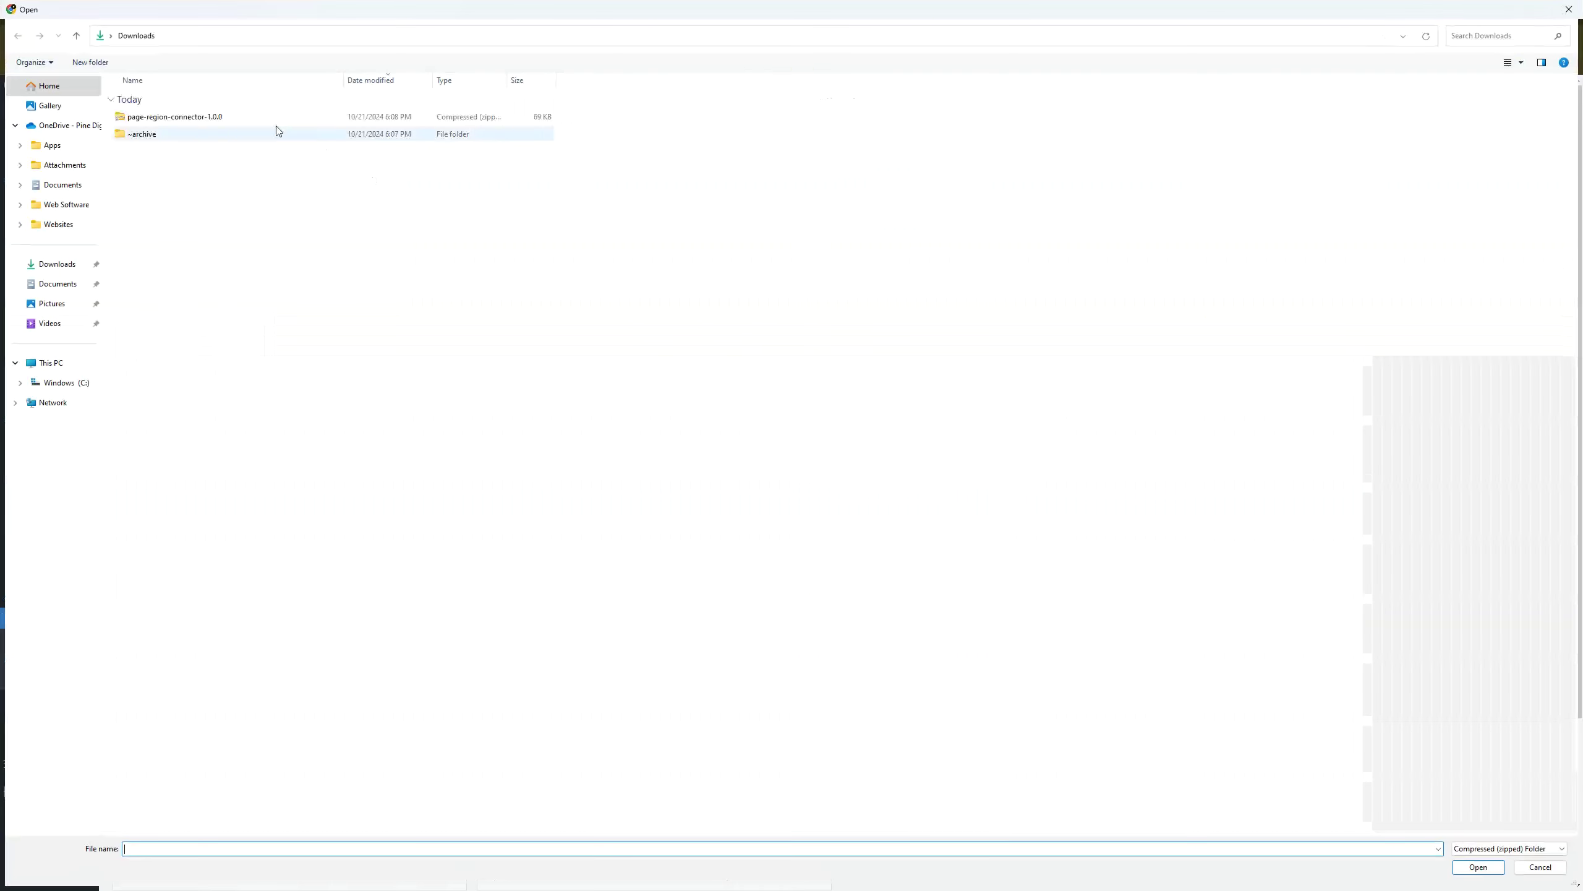
pyautogui.click(219, 119)
pyautogui.doubleClick(219, 119)
pyautogui.click(925, 229)
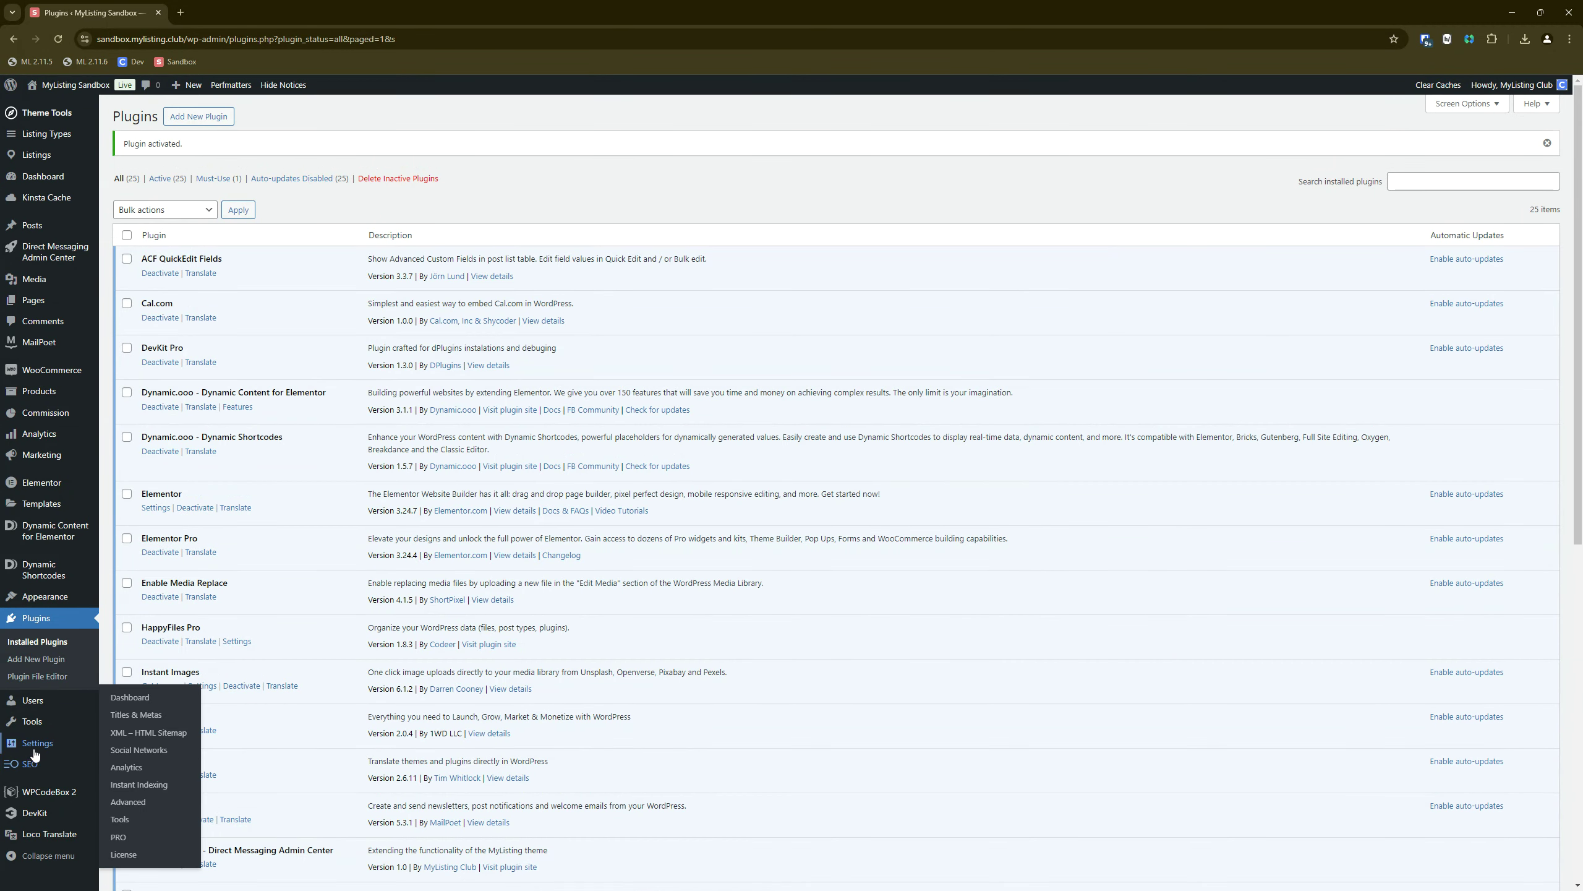
pyautogui.click(137, 848)
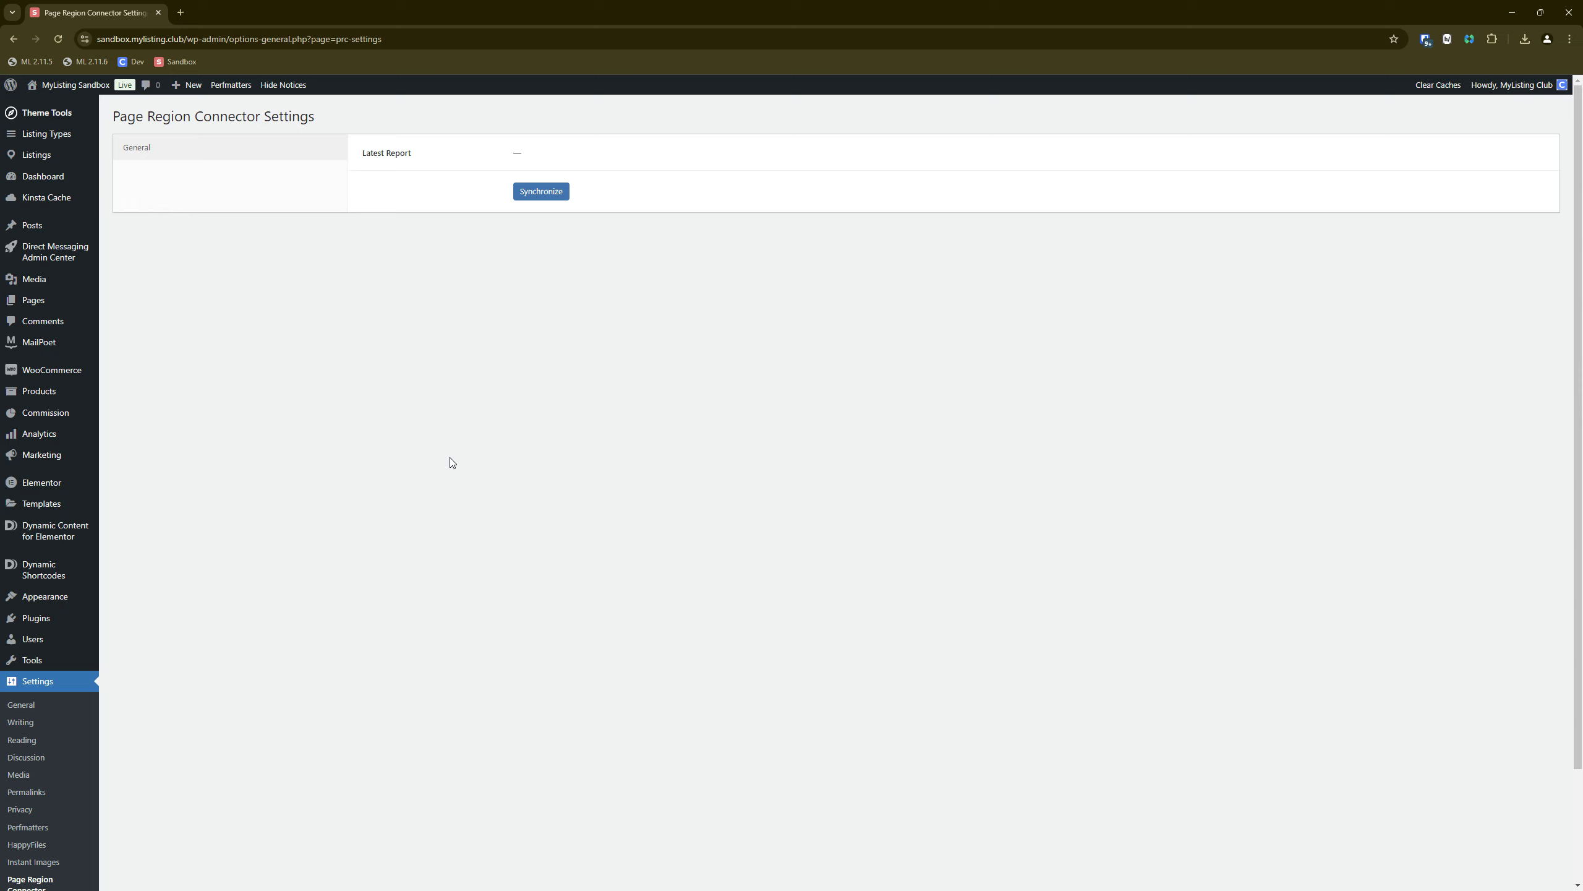
# Step: Open the site's page list in a new tab and find the state and city pages under United States
pyautogui.rightClick(47, 306)
pyautogui.click(87, 316)
pyautogui.click(193, 13)
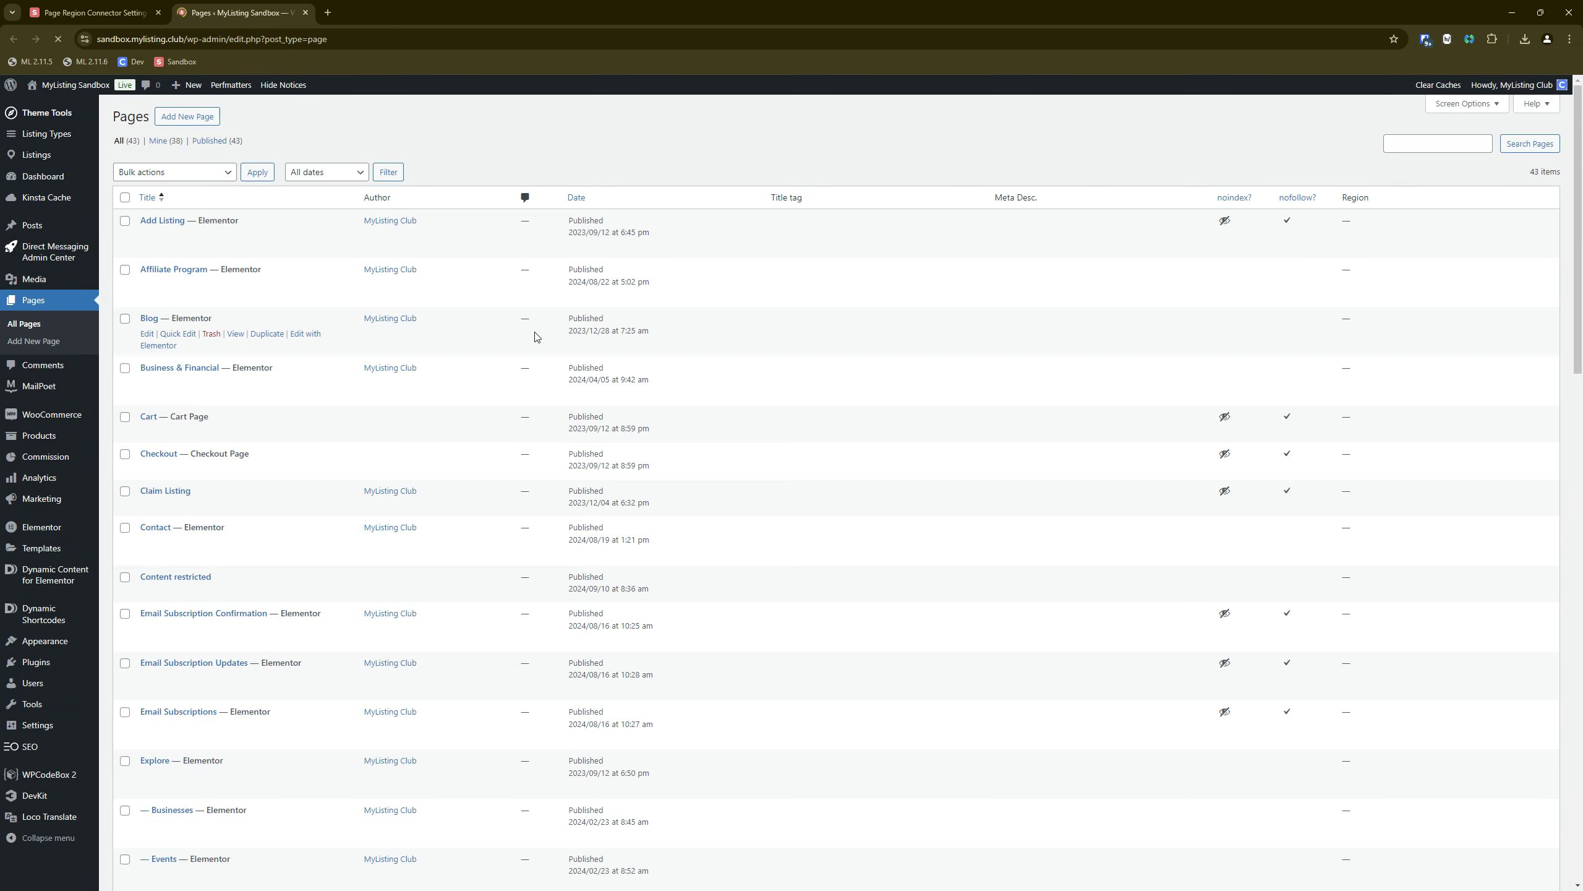
pyautogui.scroll(-20, 372, 418)
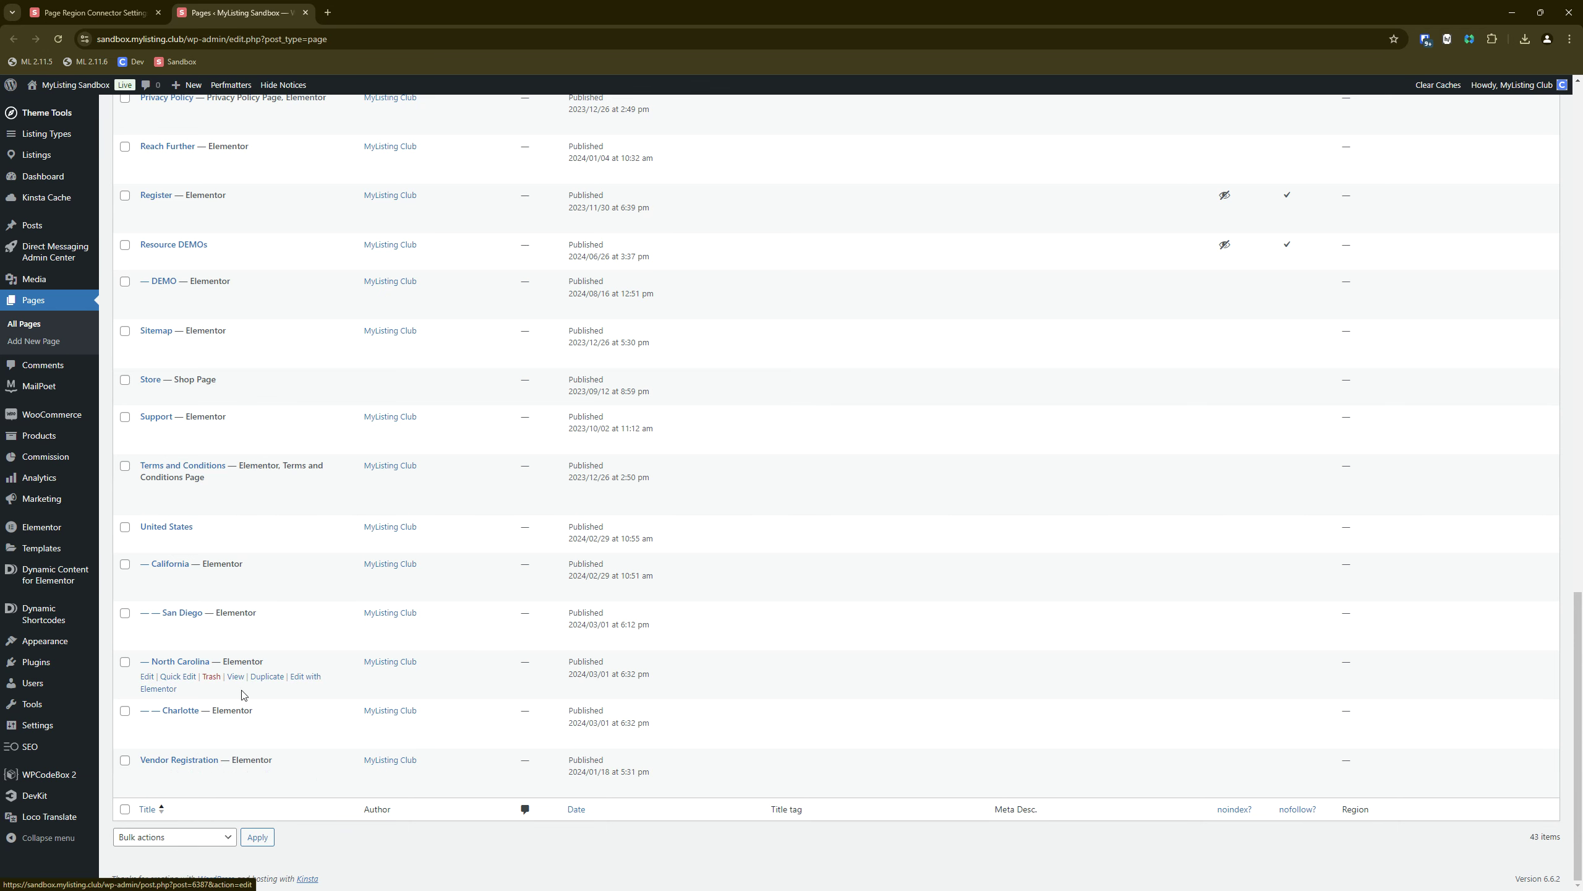
# Step: View the published Charlotte page in a new tab and inspect its URL
pyautogui.rightClick(236, 725)
pyautogui.click(321, 541)
pyautogui.click(374, 13)
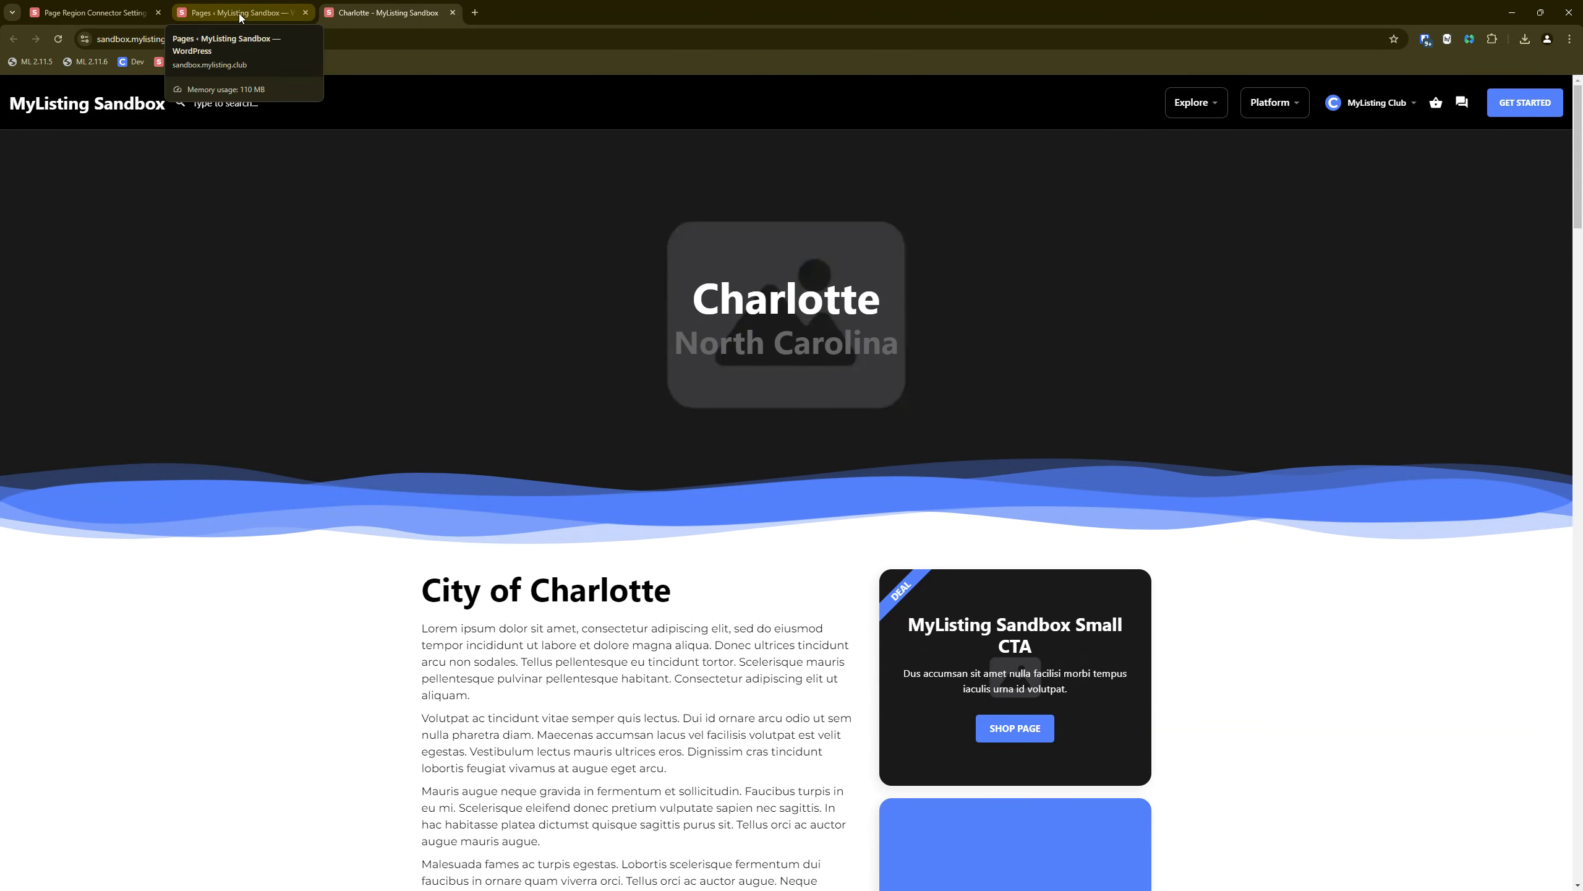
pyautogui.click(266, 40)
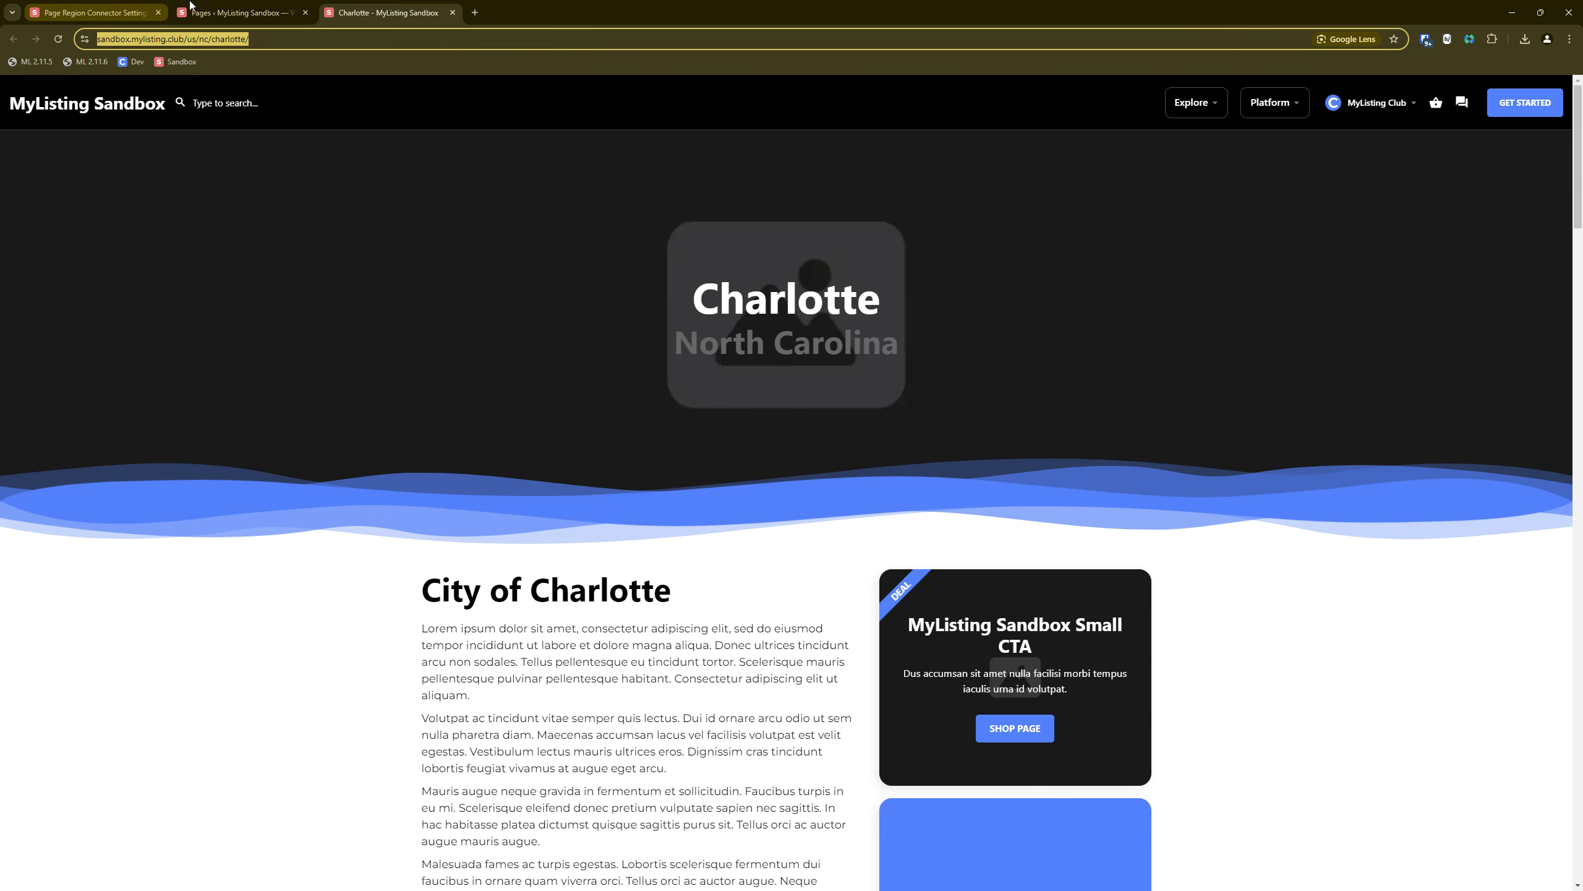
# Step: Return to the page list and open the listing Regions in a new tab to check their slugs
pyautogui.click(237, 12)
pyautogui.moveTo(37, 161)
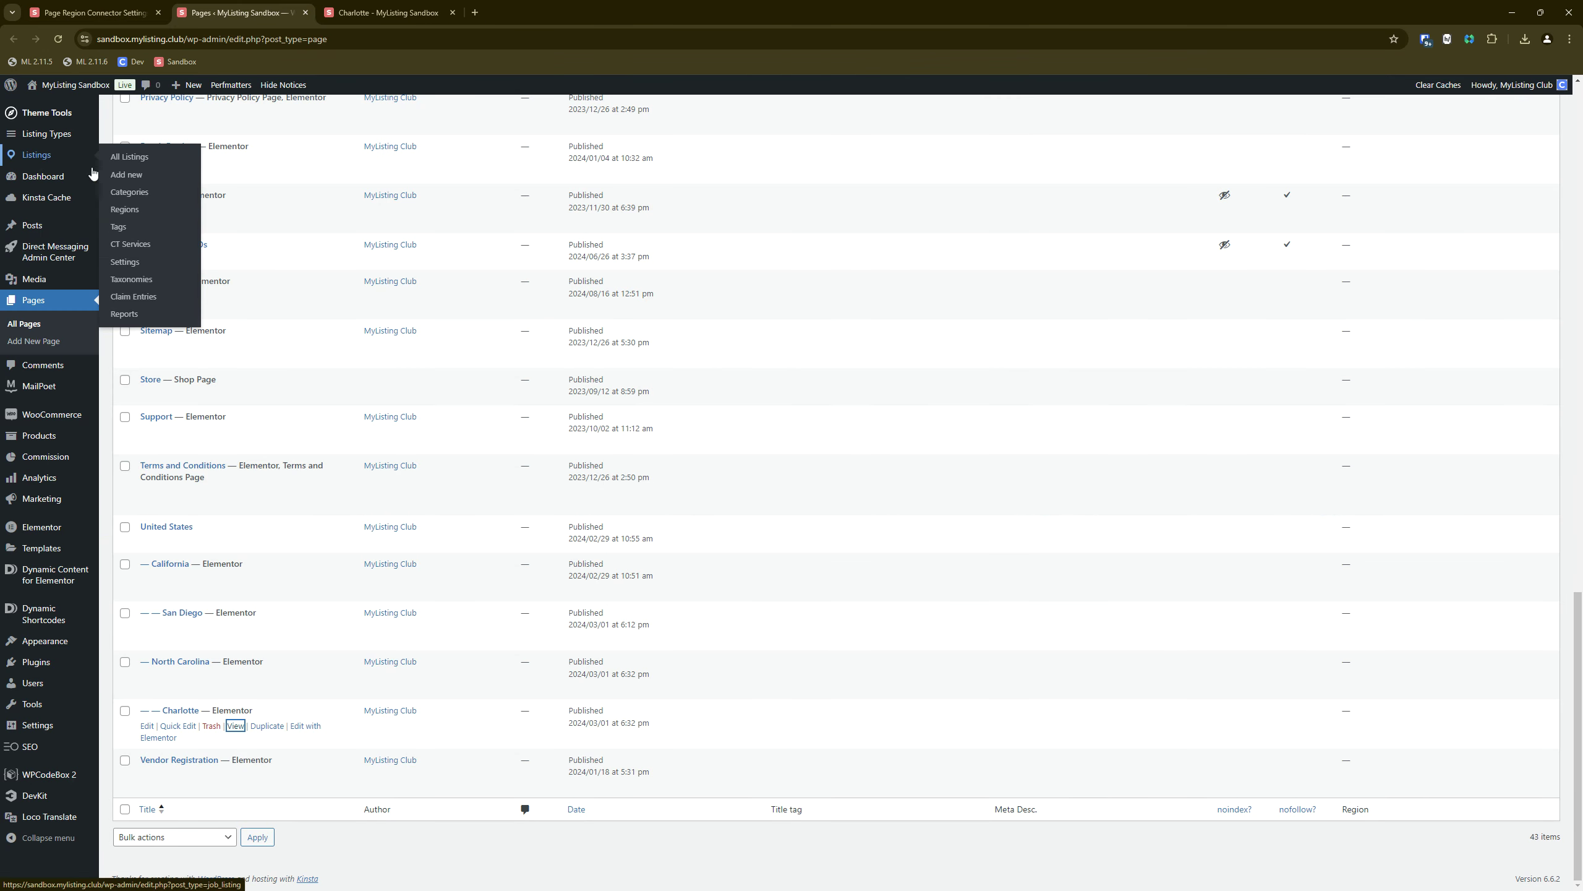
pyautogui.rightClick(123, 208)
pyautogui.click(144, 219)
pyautogui.click(530, 9)
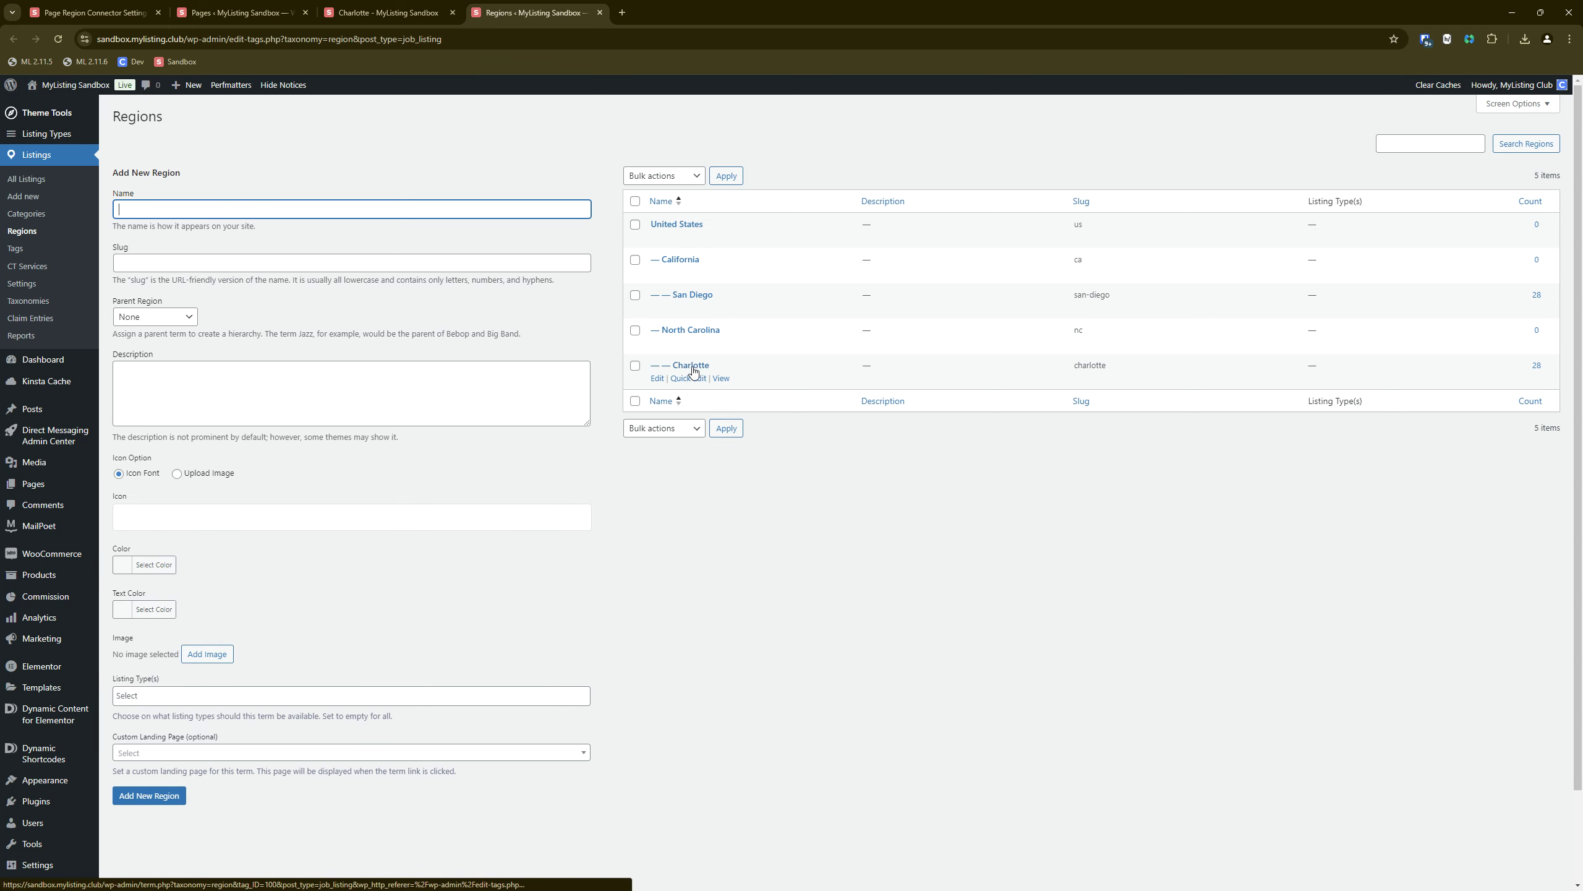
# Step: Compare the charlotte slug in the Charlotte page's URL with the Charlotte region's slug, and close the Regions tab
pyautogui.click(388, 13)
pyautogui.click(279, 39)
pyautogui.moveTo(279, 39); pyautogui.dragTo(239, 40)
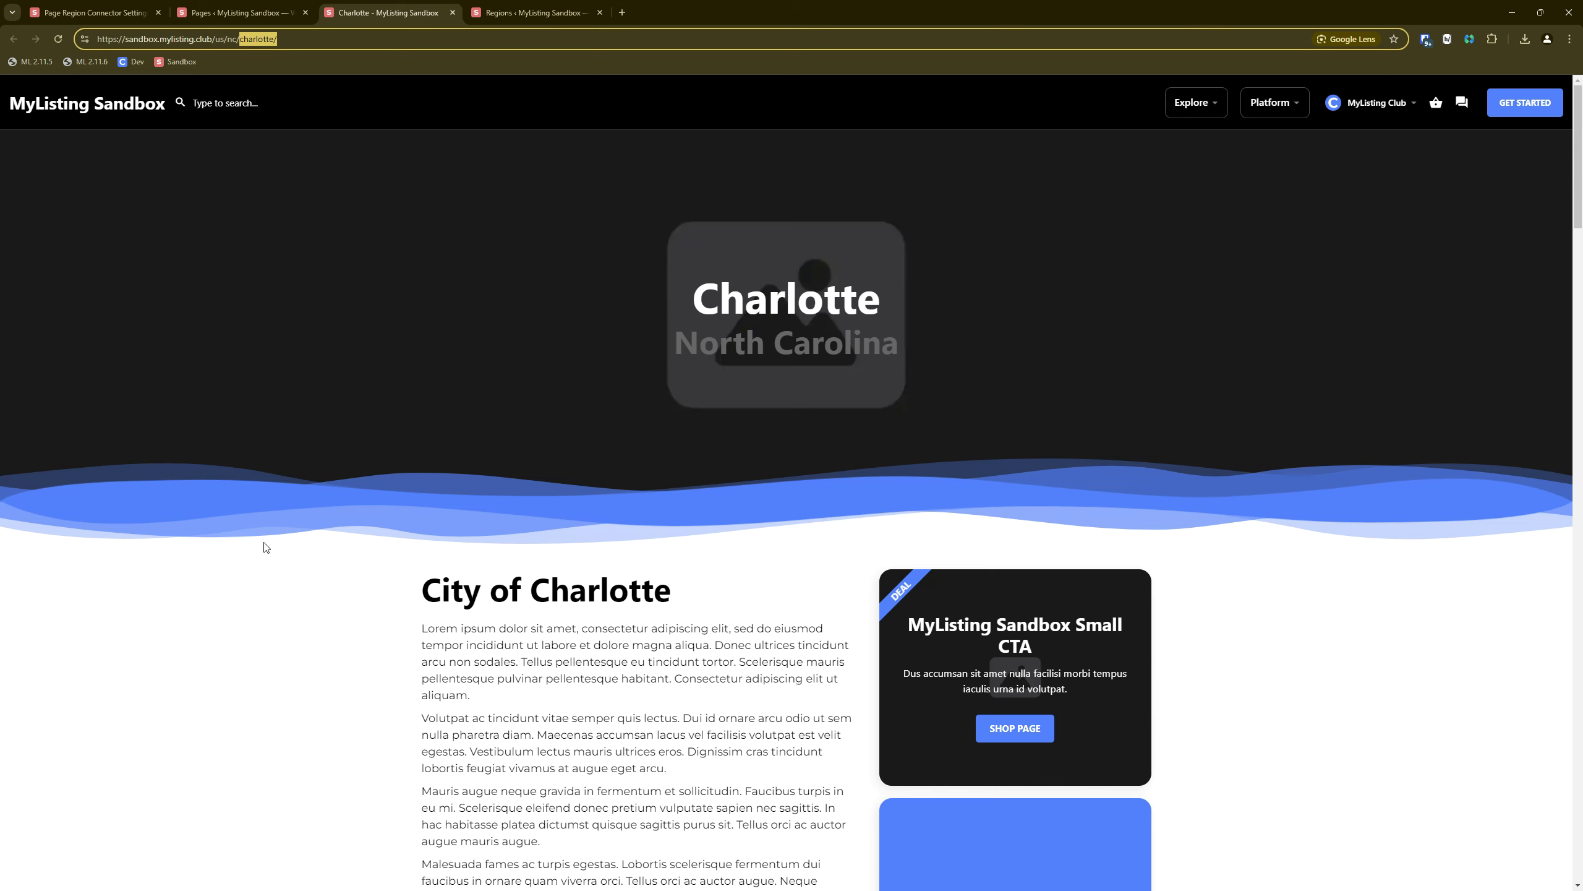
pyautogui.click(469, 12)
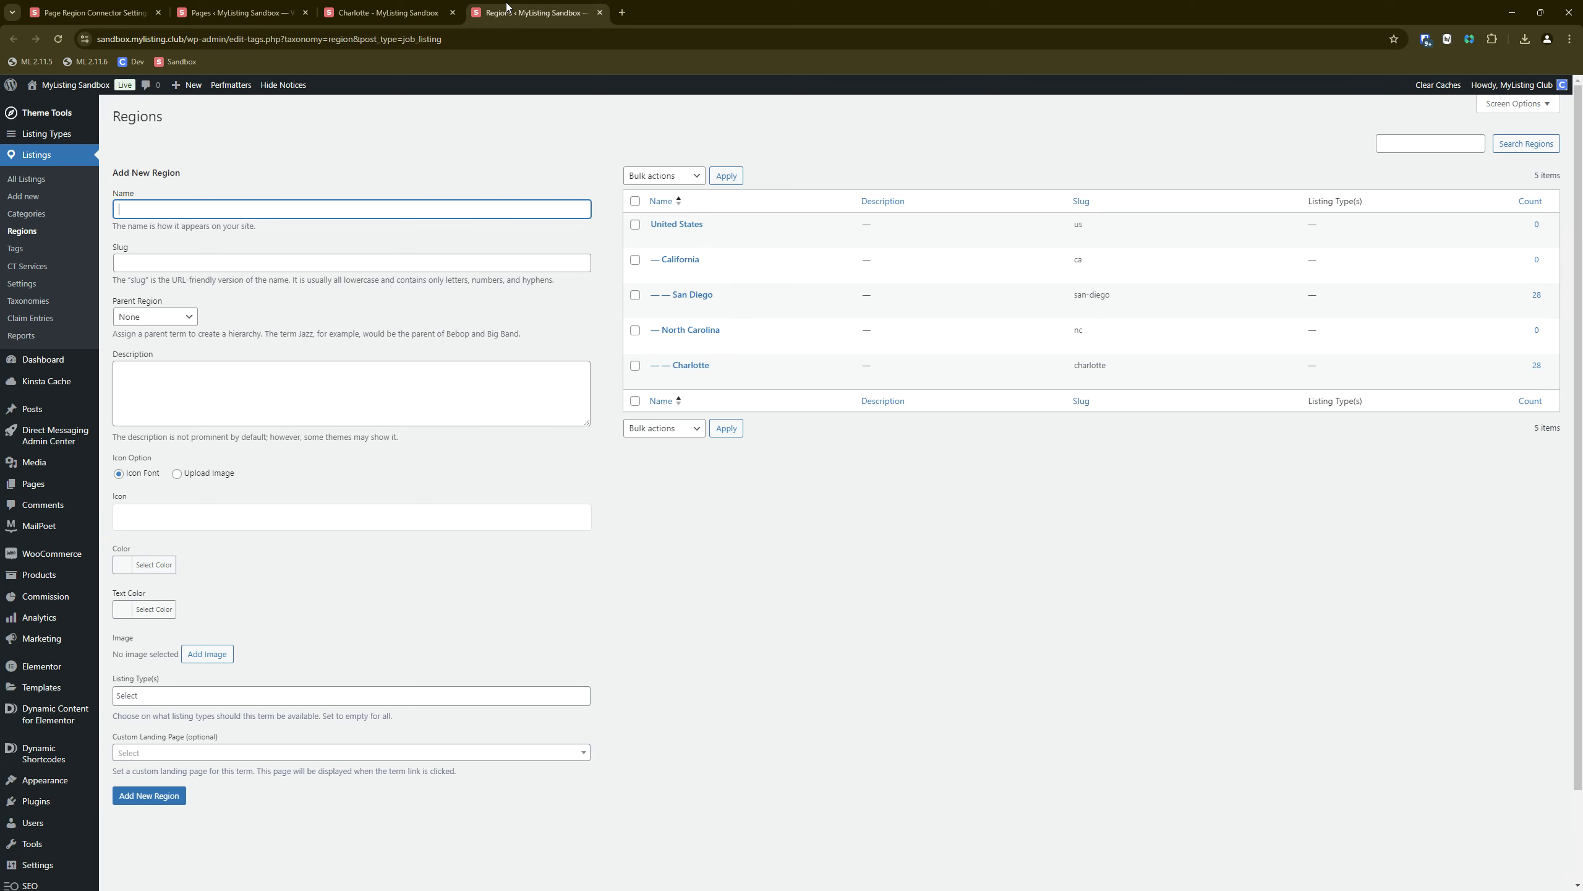
pyautogui.click(600, 12)
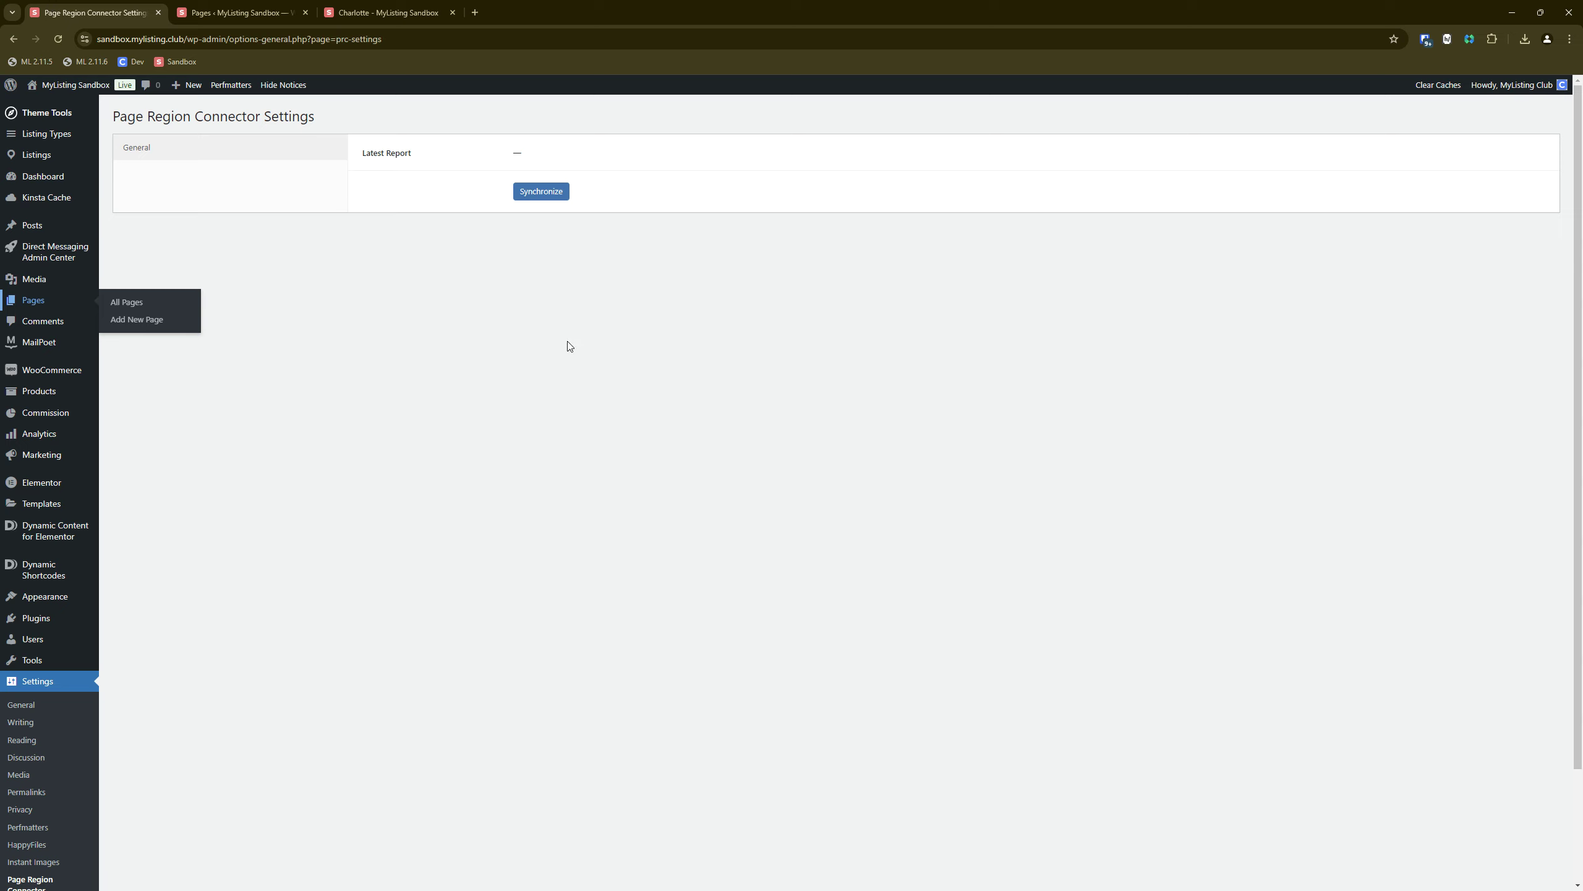